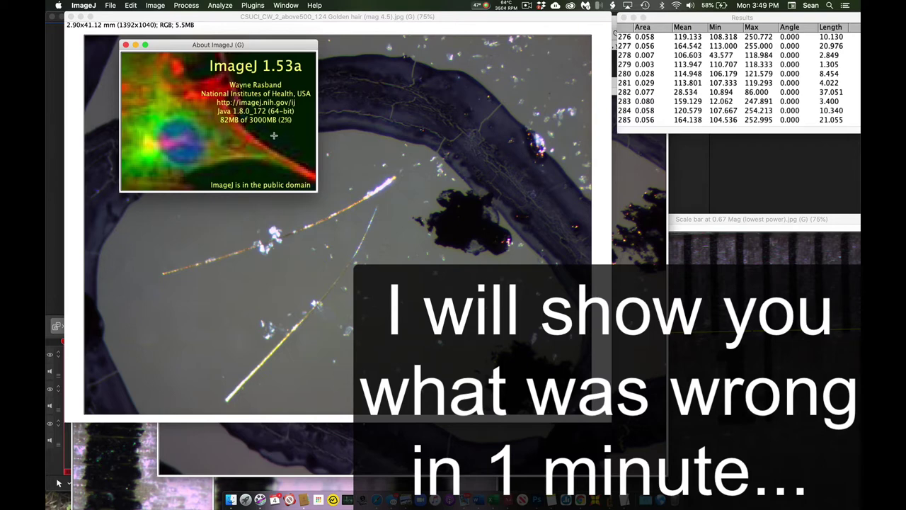
# - Measure the upper hair fiber as 10.385 (row 286), then trace a line along the lower fiber
pyautogui.click(126, 46)
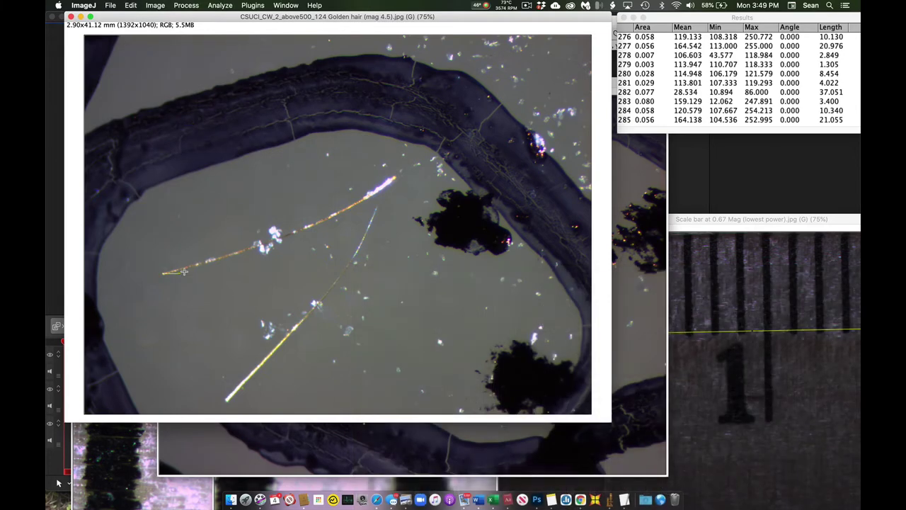
pyautogui.moveTo(163, 272); pyautogui.dragTo(332, 210)
pyautogui.moveTo(165, 272); pyautogui.dragTo(393, 181)
pyautogui.press('m')
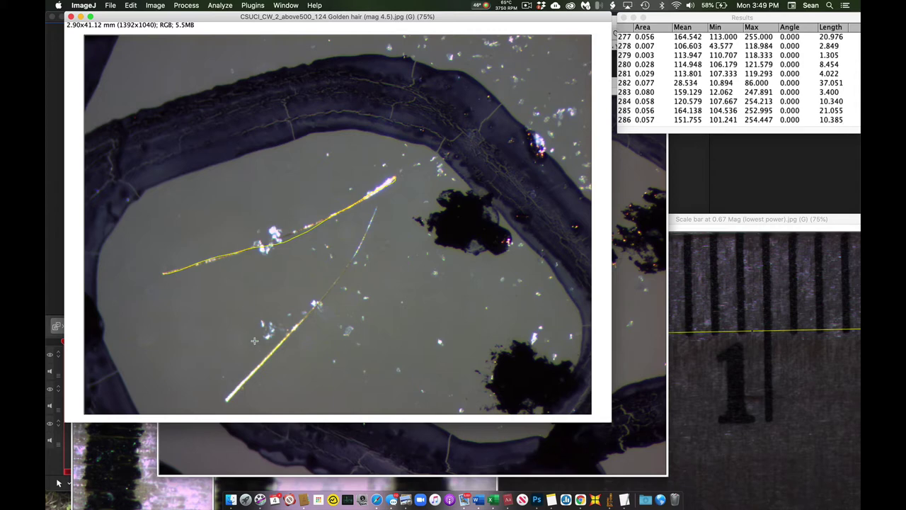
pyautogui.moveTo(225, 398)
pyautogui.mouseDown()
pyautogui.moveTo(305, 319)
pyautogui.moveTo(377, 205)
pyautogui.mouseUp()
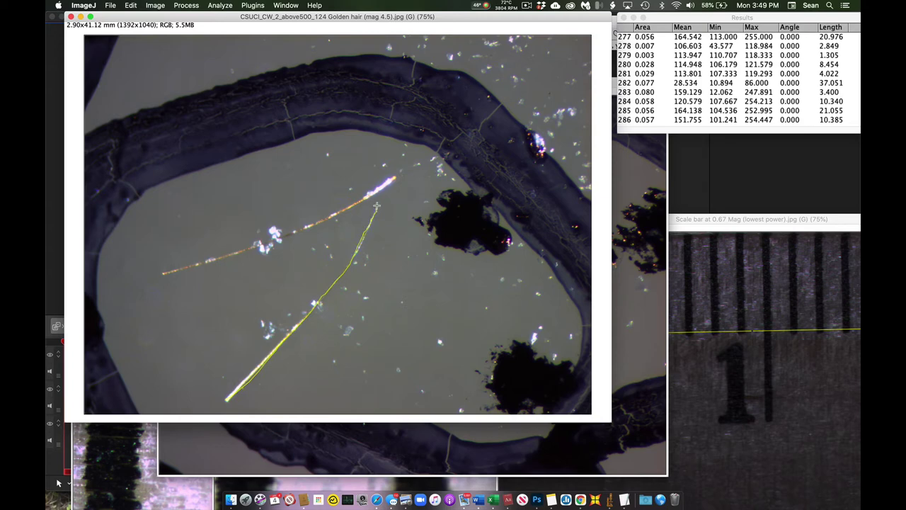
# - Log the lower fiber's 21.056 length and open Set Scale, showing 50.7371 pixels/mm
pyautogui.press('m')
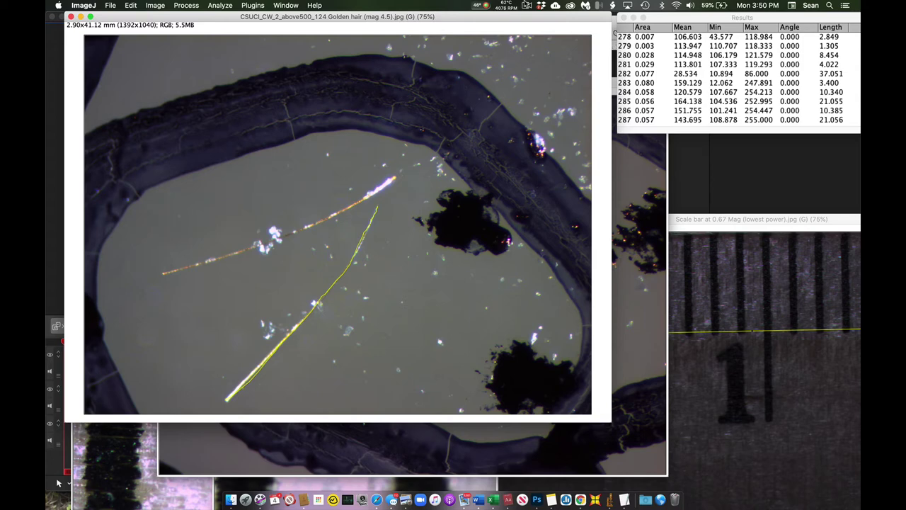
pyautogui.click(526, 6)
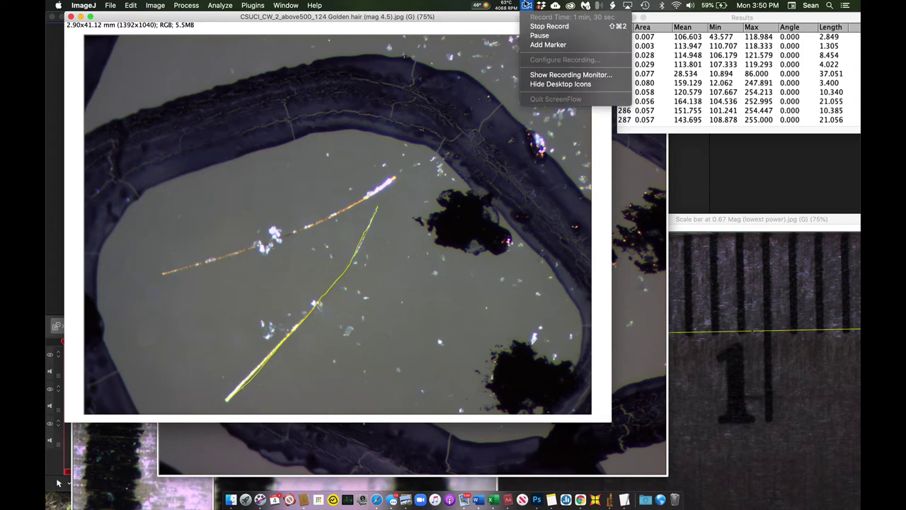
pyautogui.click(545, 26)
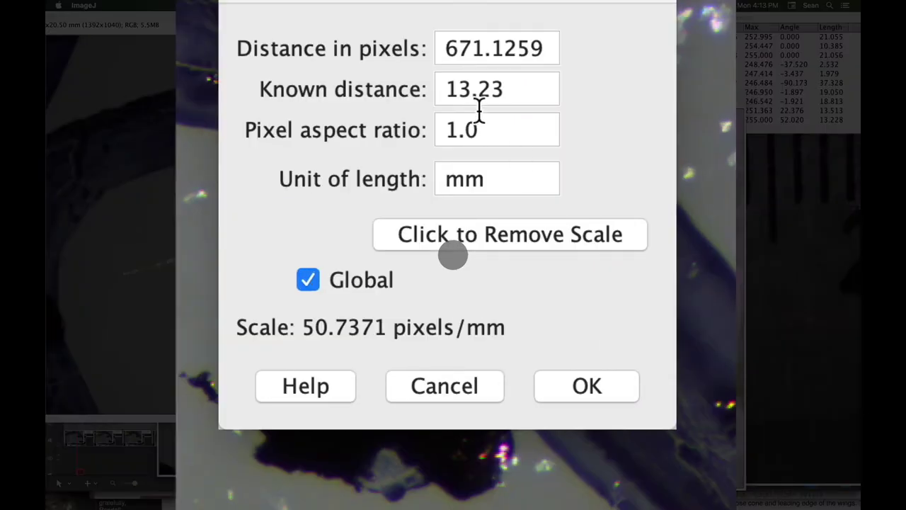
pyautogui.click(454, 134)
pyautogui.moveTo(451, 91); pyautogui.dragTo(499, 88)
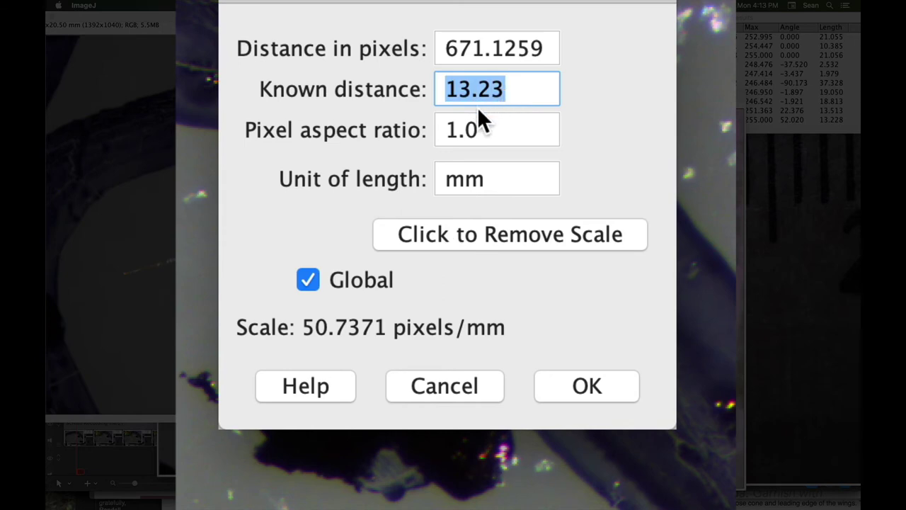
pyautogui.moveTo(447, 131); pyautogui.dragTo(499, 130)
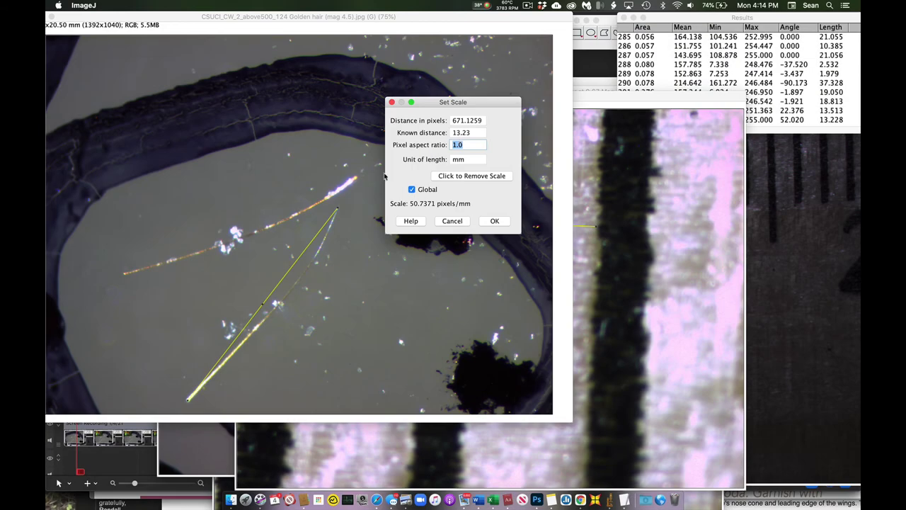
# - On the scale bar image, draw a 964.098-pixel line across the ruler marks and enter 2 mm as the known distance
pyautogui.click(574, 196)
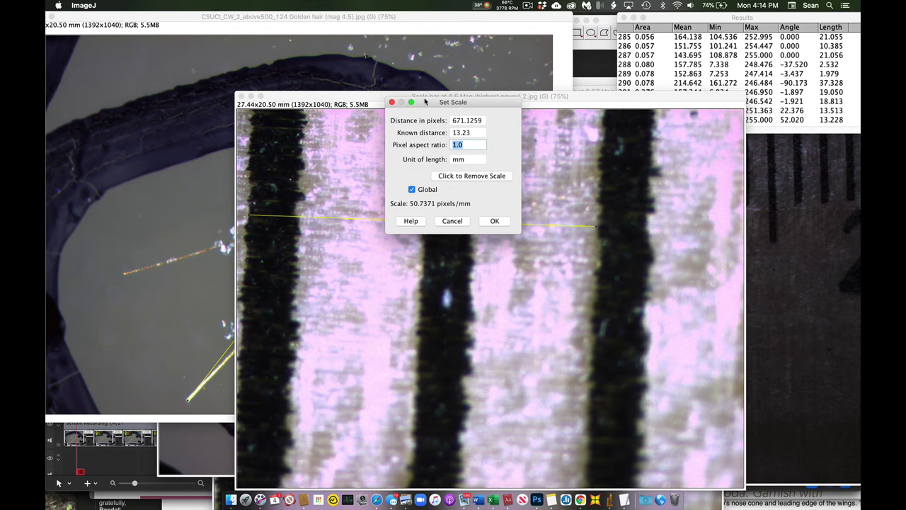
pyautogui.moveTo(426, 102); pyautogui.dragTo(615, 57)
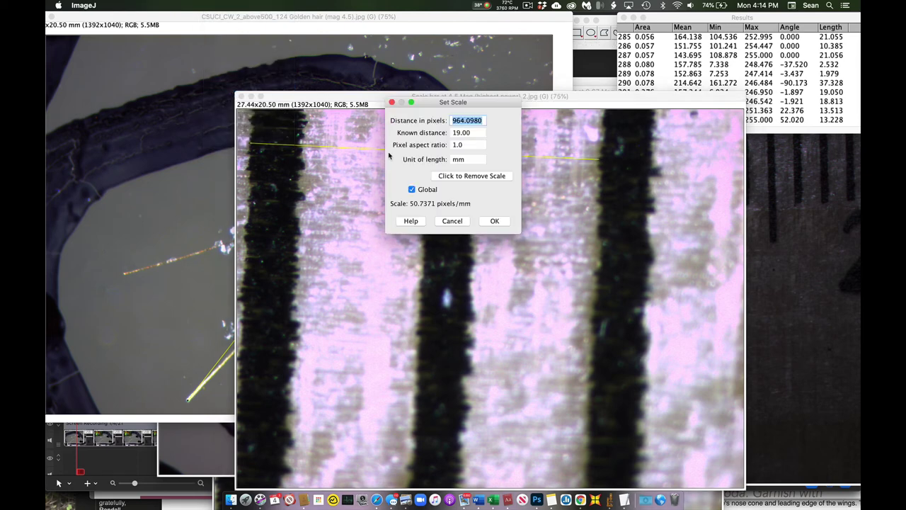
pyautogui.click(477, 134)
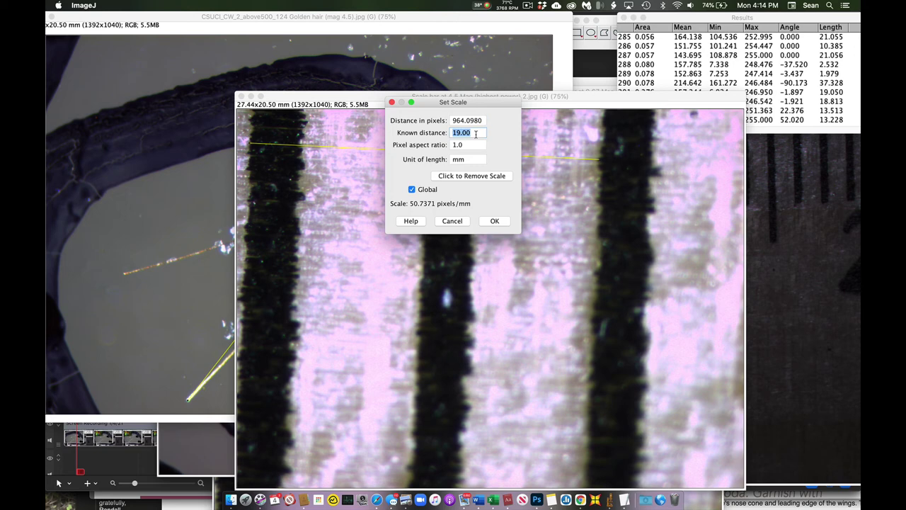
pyautogui.write('2')
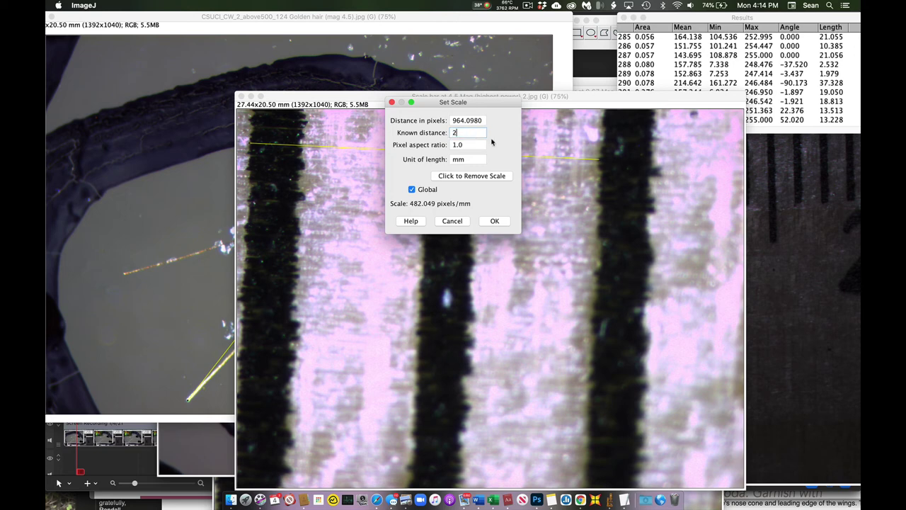